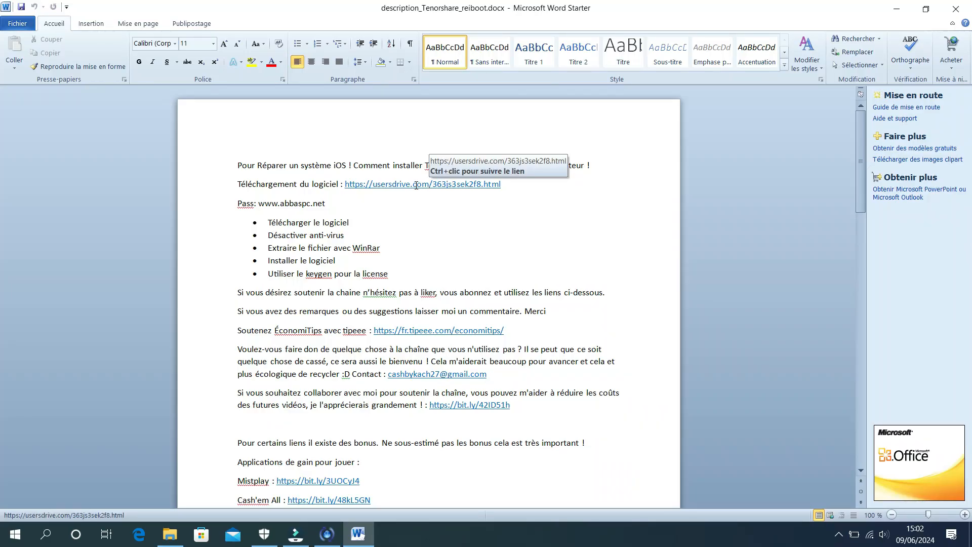
# Step: Open the software's usersdrive download page from the document, complete the reCAPTCHA check and create the download link
pyautogui.keyDown('ctrl'); pyautogui.click(416, 185); pyautogui.keyUp('ctrl')
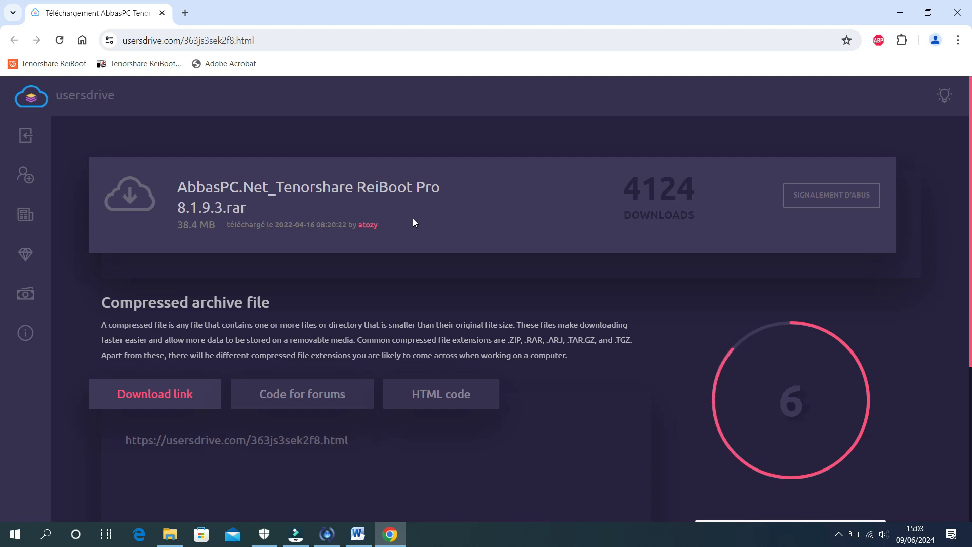
pyautogui.scroll(-3, 413, 224)
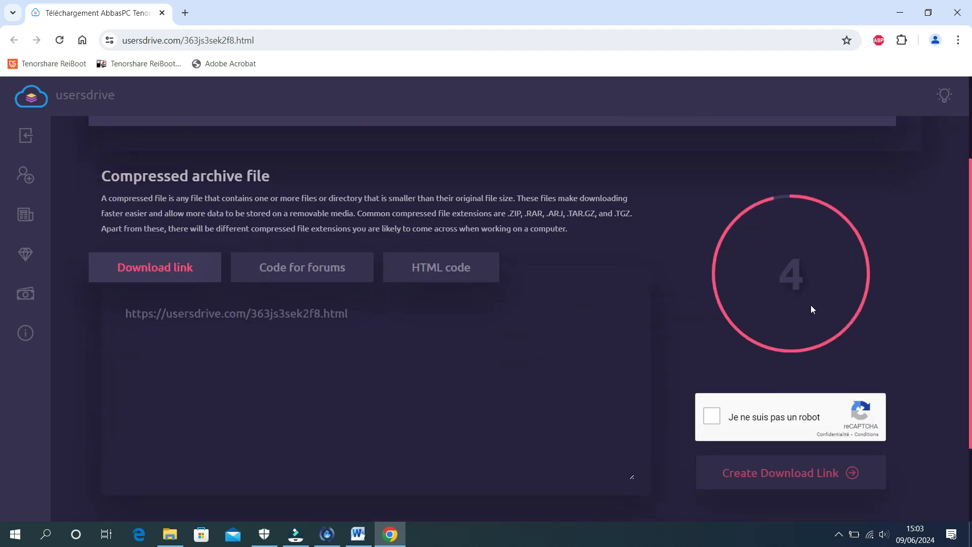
pyautogui.click(713, 417)
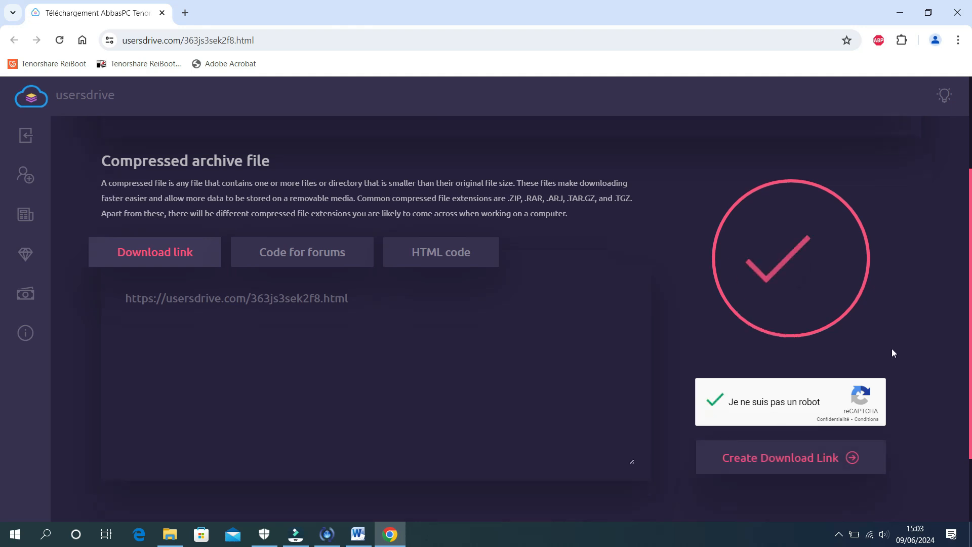
pyautogui.scroll(-2, 886, 375)
pyautogui.click(781, 487)
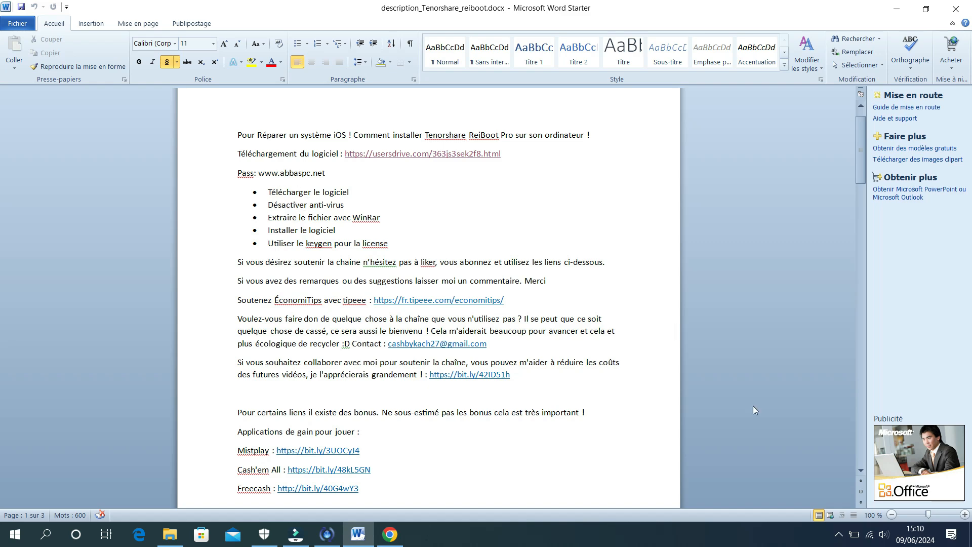
# Step: Turn off real-time protection in Windows Security and return to the Word document
pyautogui.click(845, 536)
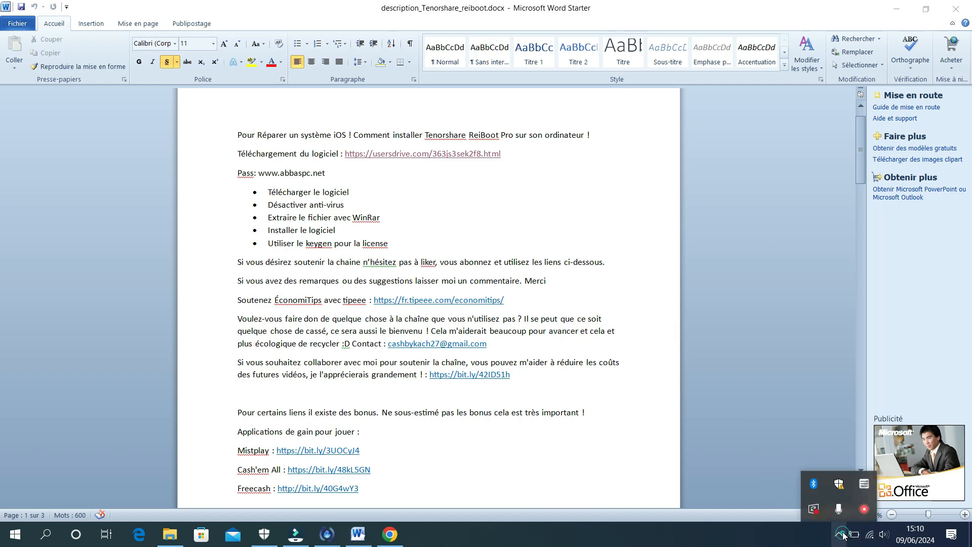
pyautogui.click(842, 490)
pyautogui.click(241, 249)
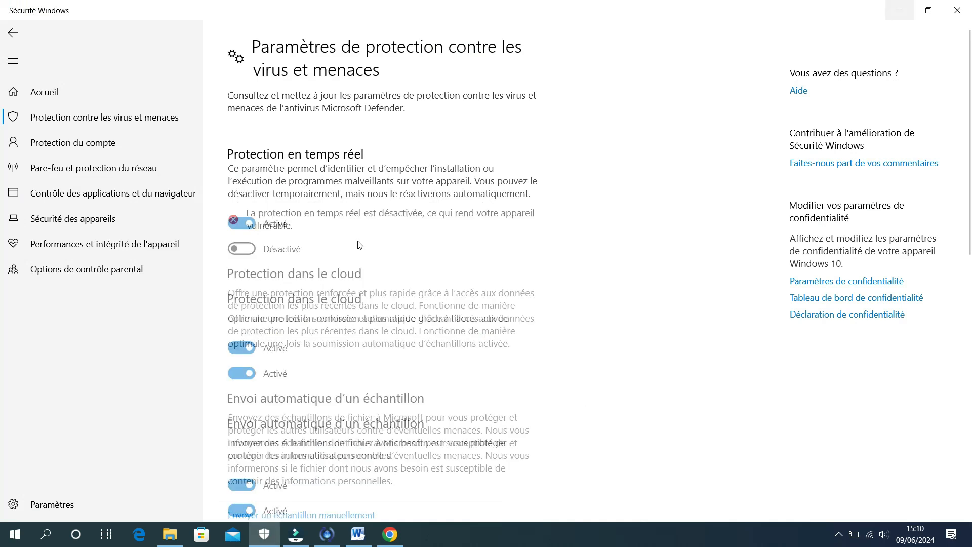
pyautogui.click(247, 226)
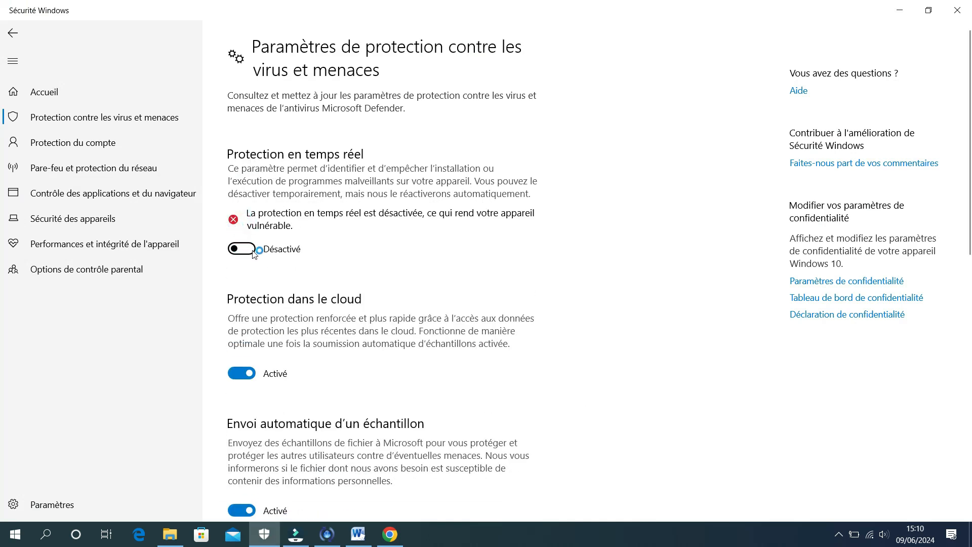
pyautogui.hotkey('alt', 'Tab')
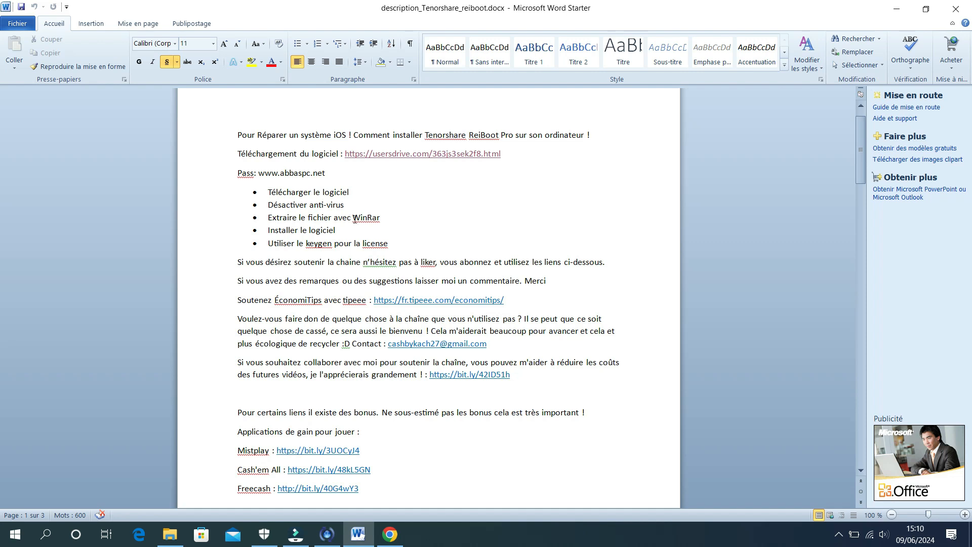
# Step: Start extracting the AbbasPC.Net_Tenorshare ReiBoot Pro 8.1.9.3.rar archive in the Téléchargements folder with WinRAR
pyautogui.click(170, 535)
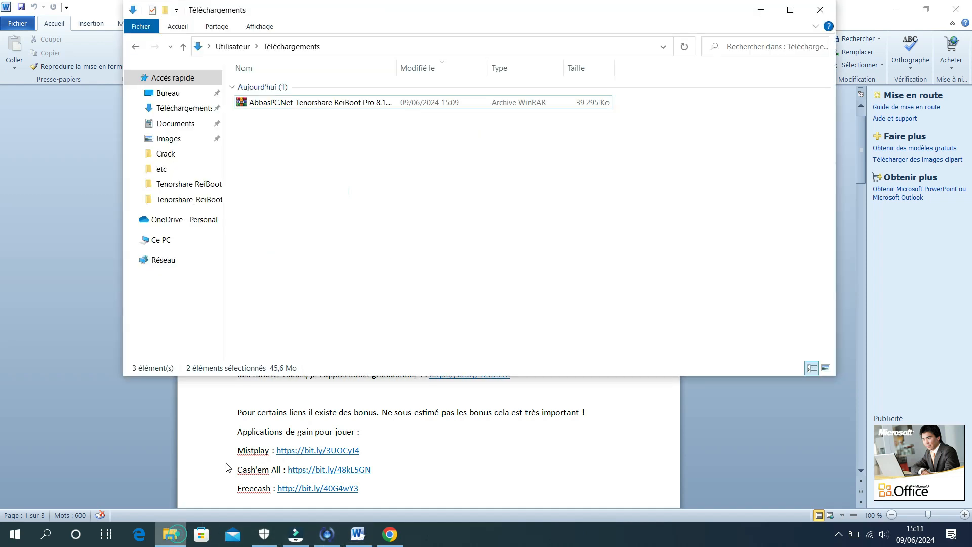
pyautogui.rightClick(278, 104)
pyautogui.click(330, 182)
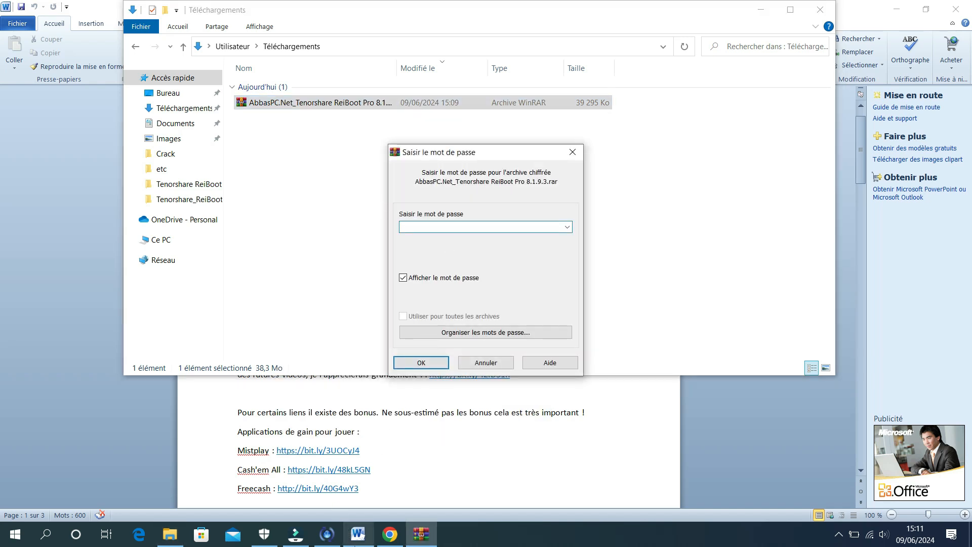
# Step: Switch to the Word document and copy the archive password from the Pass line
pyautogui.click(358, 534)
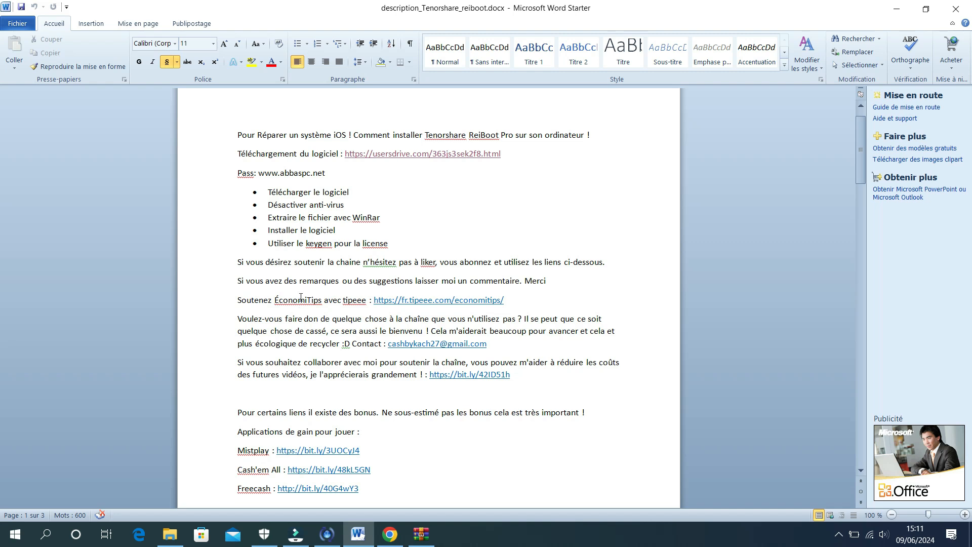
pyautogui.moveTo(326, 172); pyautogui.dragTo(264, 177)
pyautogui.rightClick(274, 175)
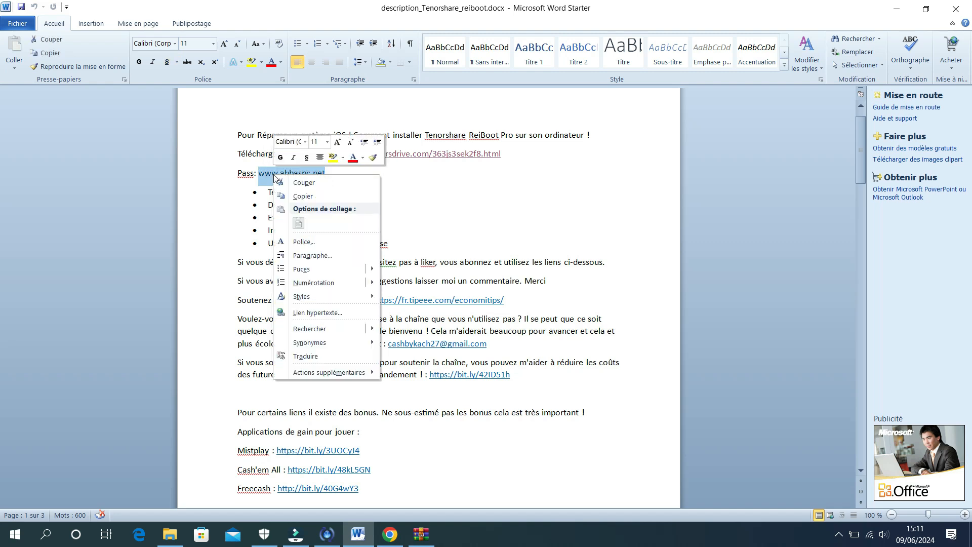
pyautogui.click(309, 198)
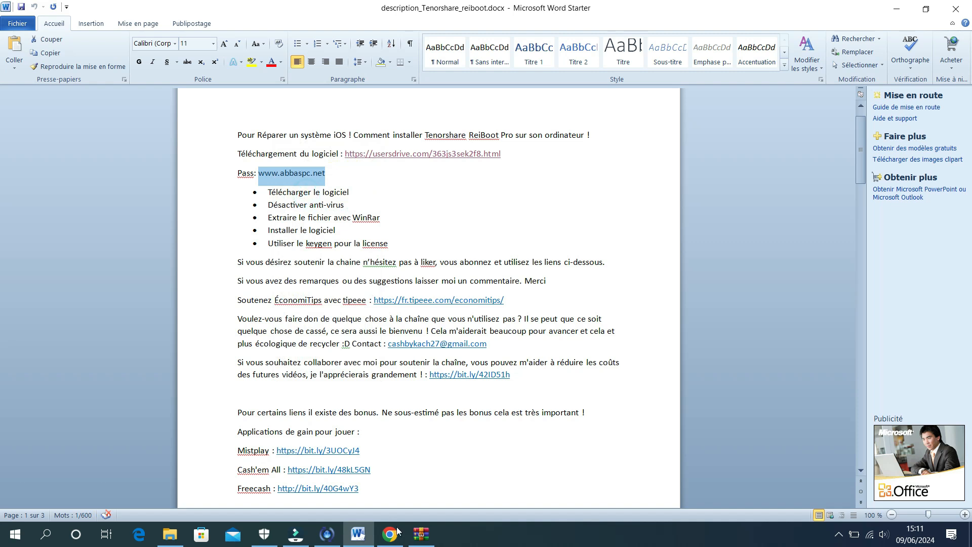
# Step: Paste the archive password into the WinRAR password prompt and confirm the extraction
pyautogui.click(420, 535)
pyautogui.rightClick(423, 226)
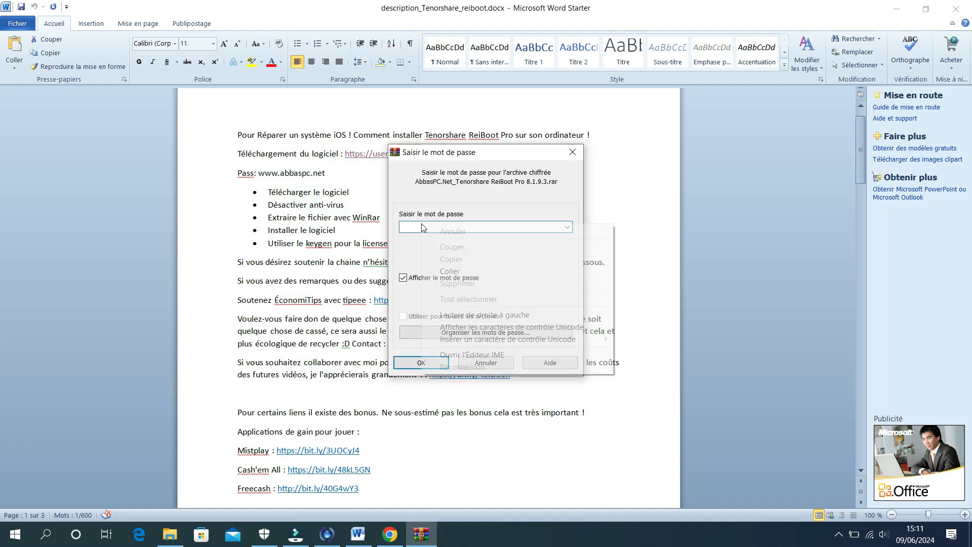
pyautogui.click(453, 272)
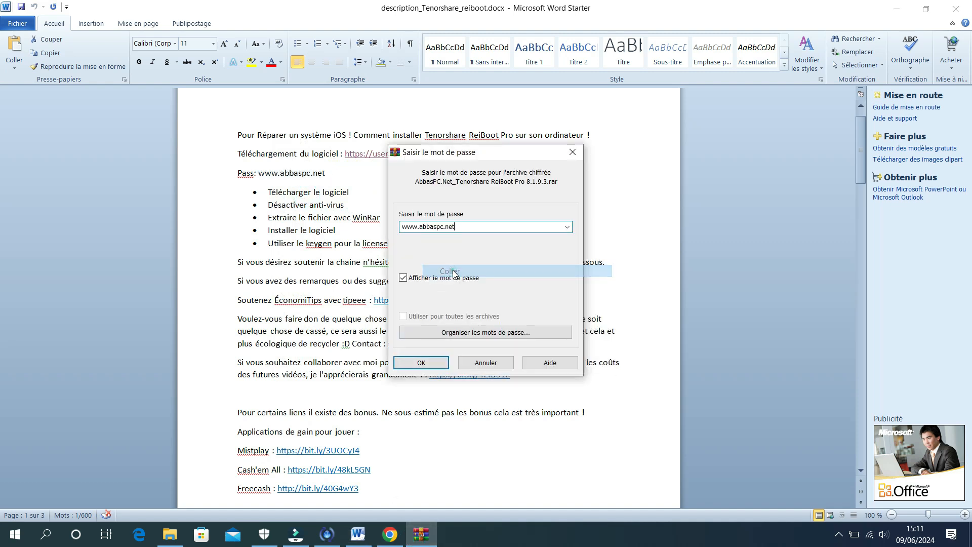
pyautogui.click(422, 363)
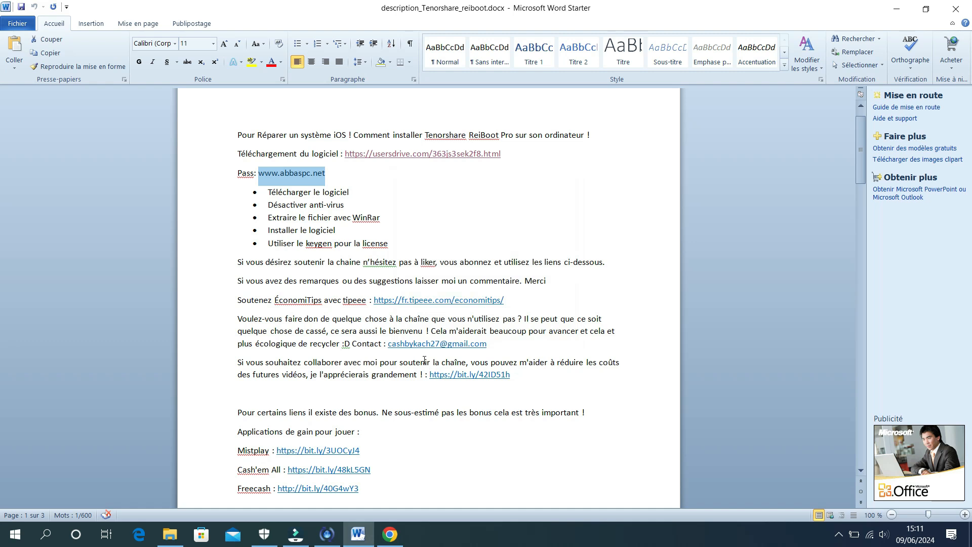
# Step: Open the extracted AbbasPC.Net_Tenorshare ReiBoot Pro 8.1.9.3 folder in Téléchargements and minimize the Word document
pyautogui.click(169, 534)
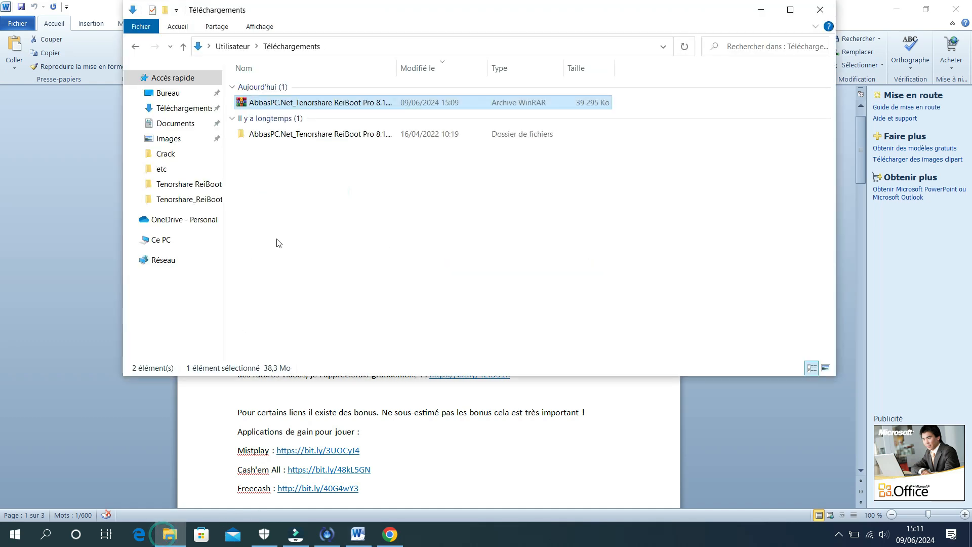
pyautogui.click(287, 138)
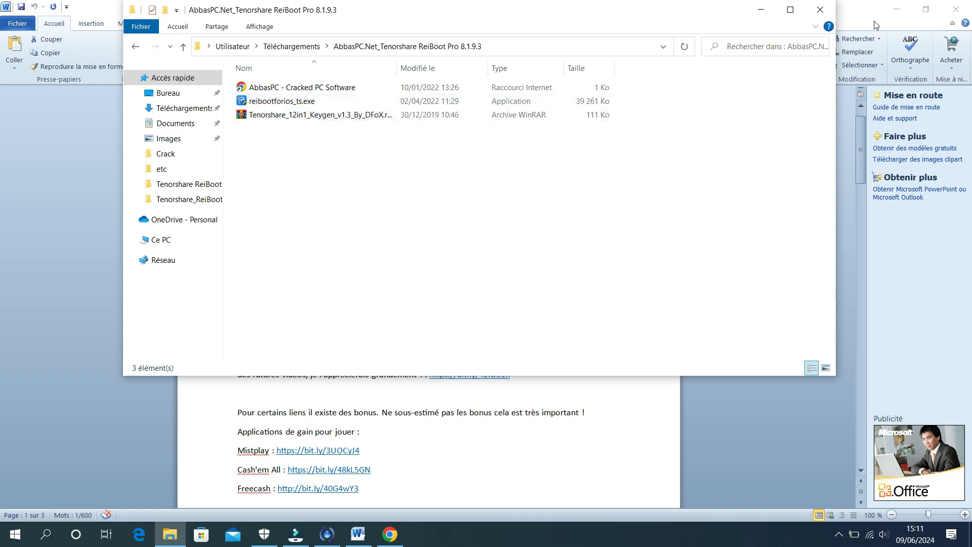
pyautogui.click(896, 12)
pyautogui.click(896, 13)
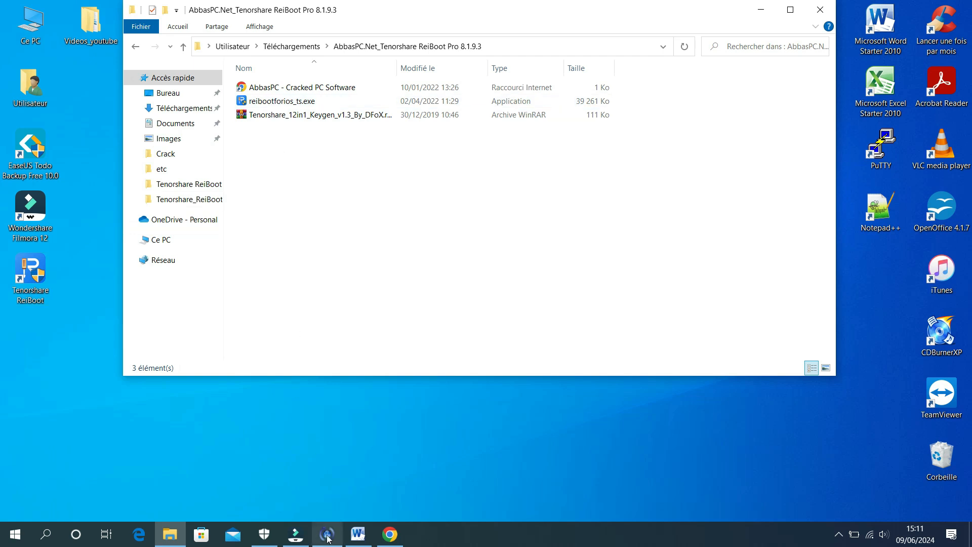
# Step: Review the installation steps in the Word document alongside the setup and keygen files in the extracted folder
pyautogui.click(357, 535)
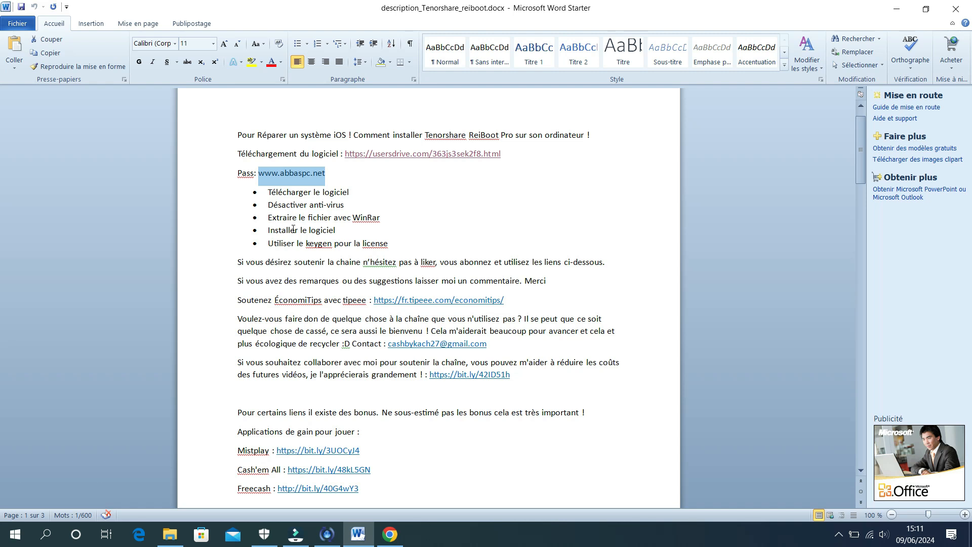
pyautogui.click(170, 534)
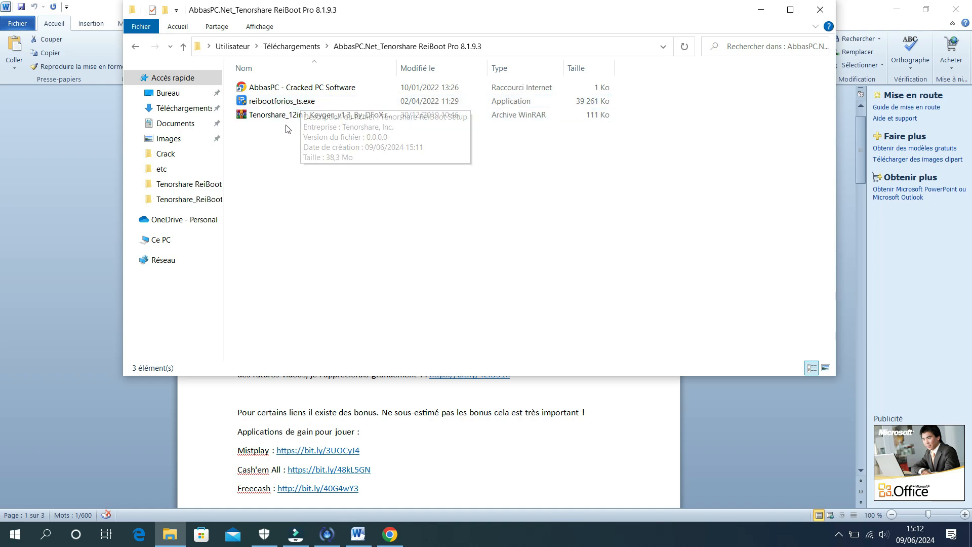
pyautogui.click(357, 540)
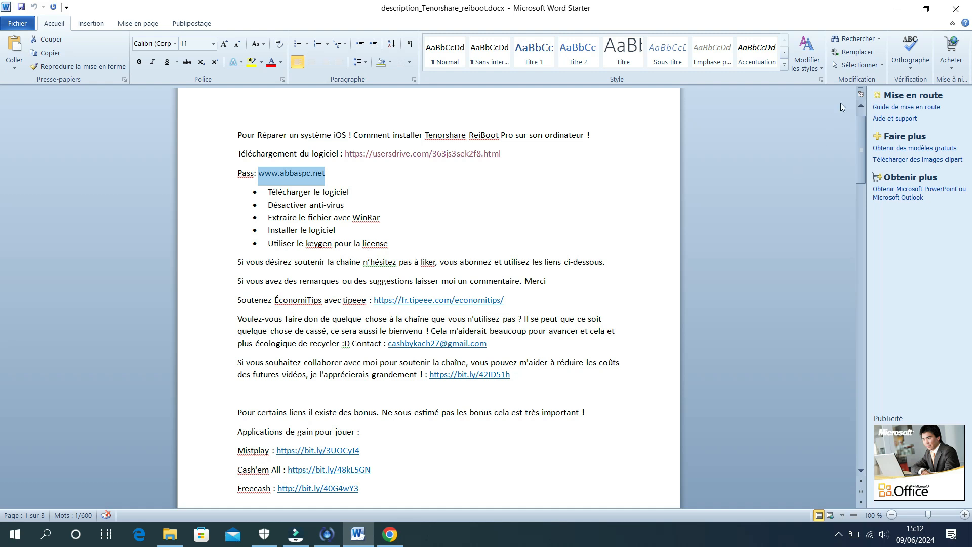
pyautogui.click(899, 16)
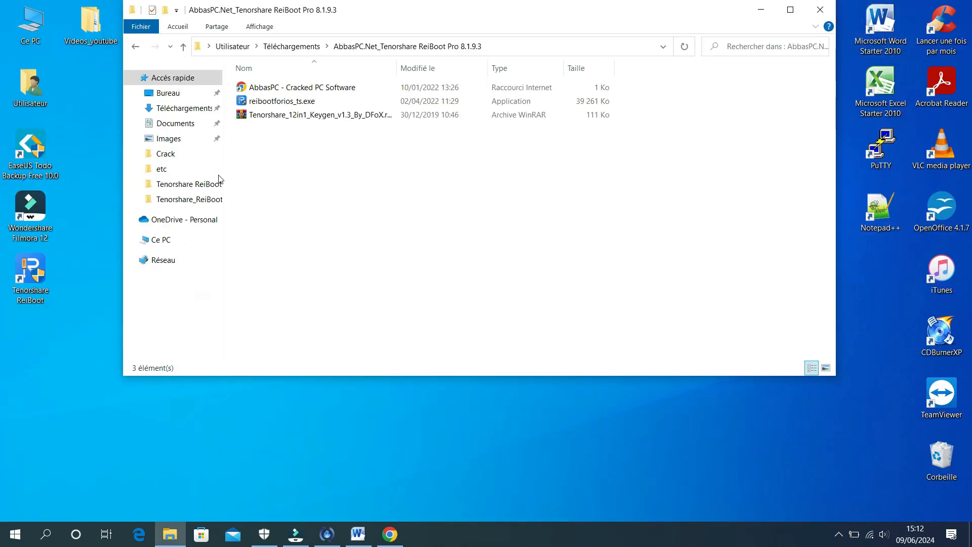
# Step: Launch Tenorshare ReiBoot from the desktop and open the form for changing its registered licence
pyautogui.click(41, 272)
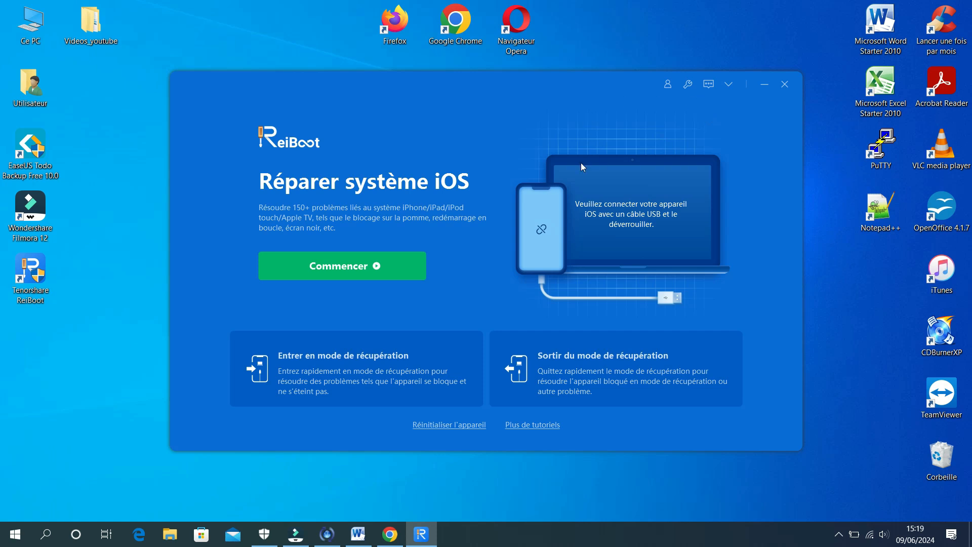
pyautogui.click(667, 86)
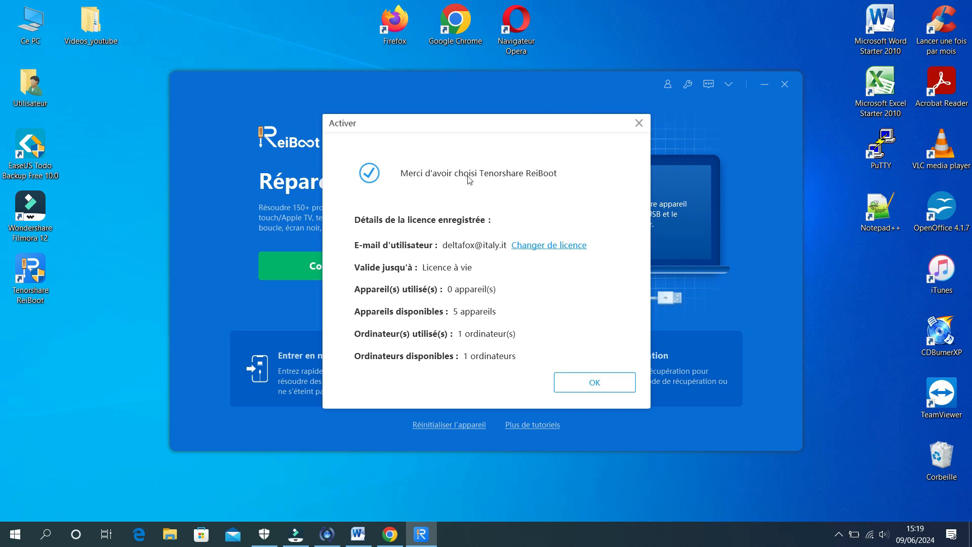
pyautogui.click(538, 248)
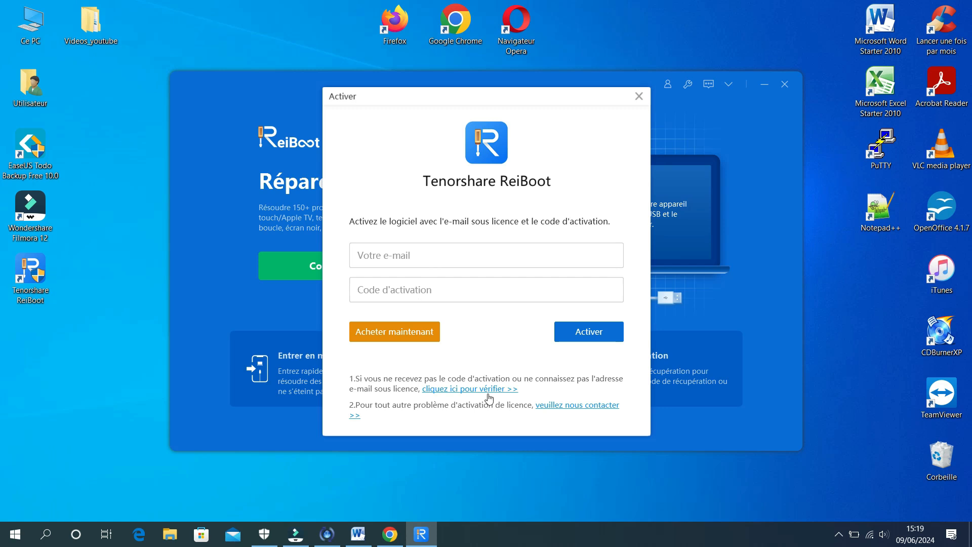
# Step: Open Tenorshare_12in1_Keygen_v1.3_By_DFoX.rar from the extracted ReiBoot folder in File Explorer and run the keygen application it contains
pyautogui.click(170, 534)
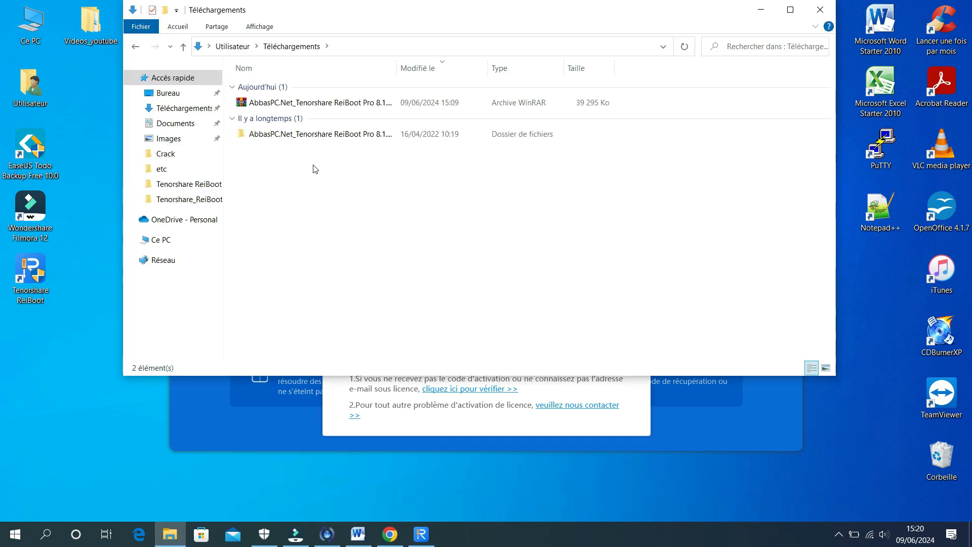
pyautogui.click(287, 135)
pyautogui.doubleClick(287, 135)
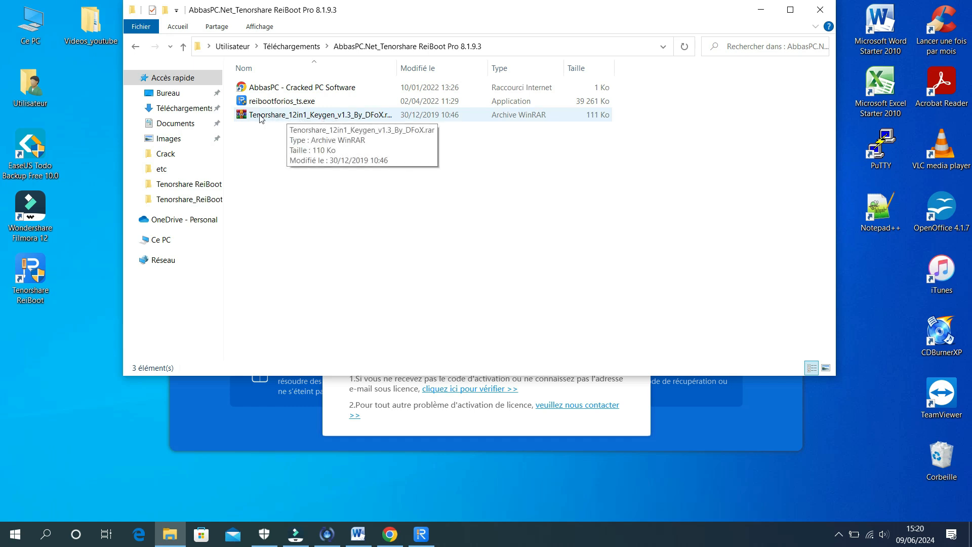
pyautogui.click(290, 117)
pyautogui.doubleClick(290, 118)
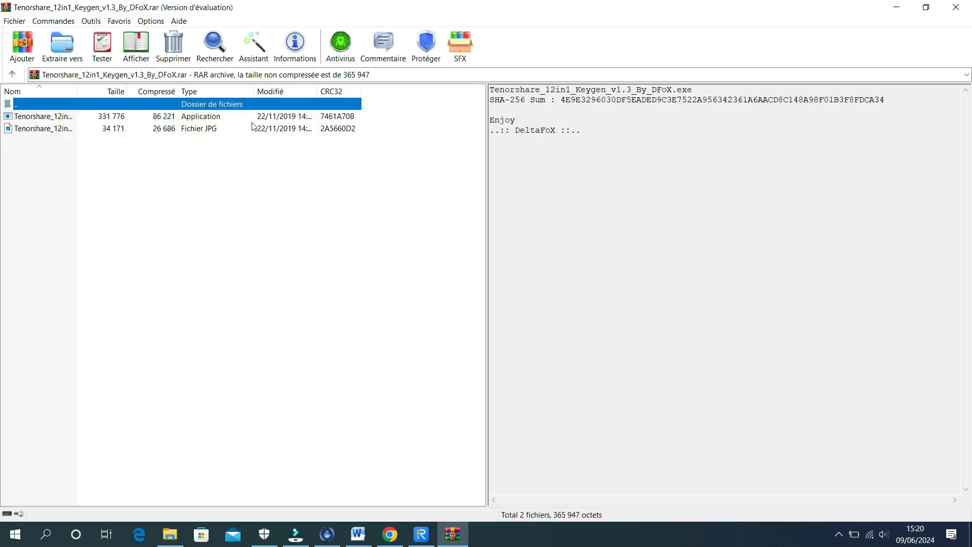
pyautogui.click(63, 118)
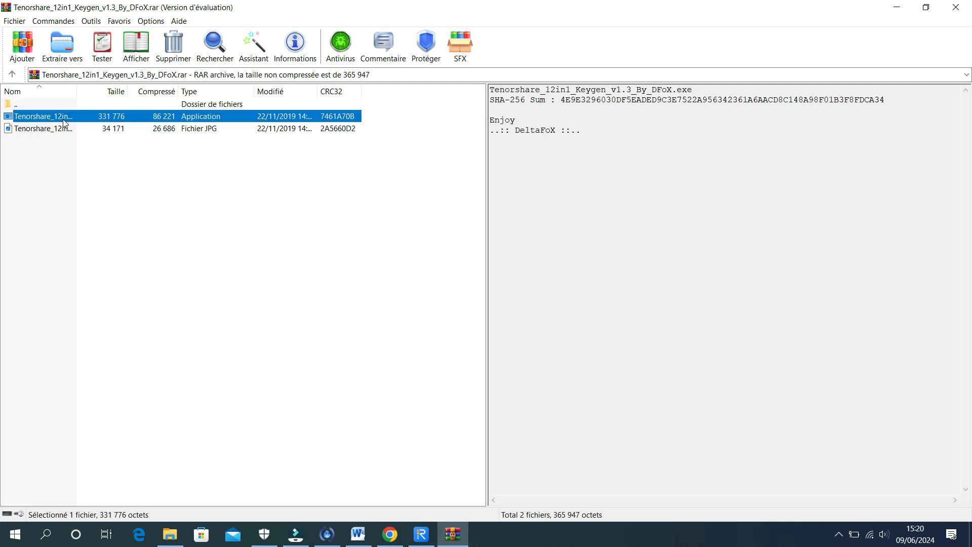
pyautogui.doubleClick(63, 120)
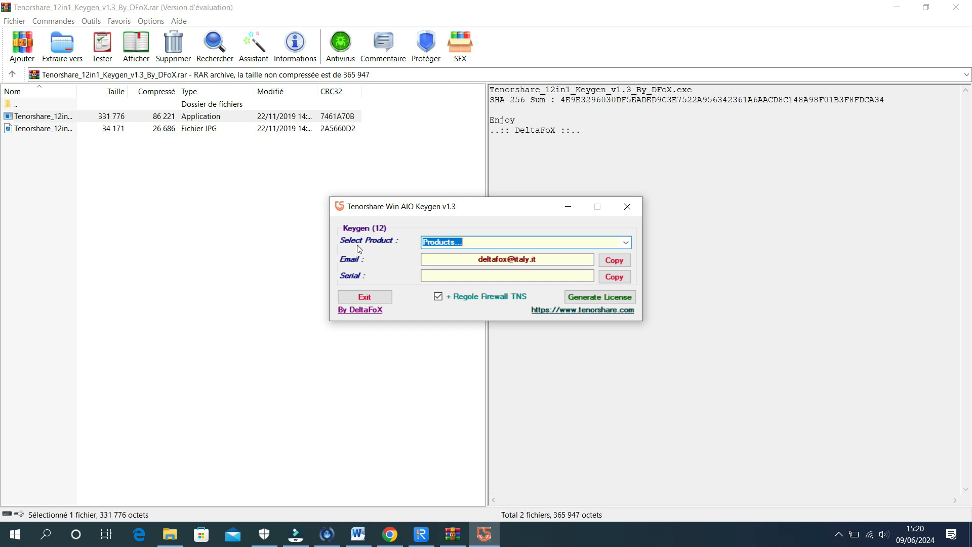
# Step: Generate a licence for the product ReiBoot - iOS System Repair and dismiss the firewall rules message
pyautogui.click(626, 242)
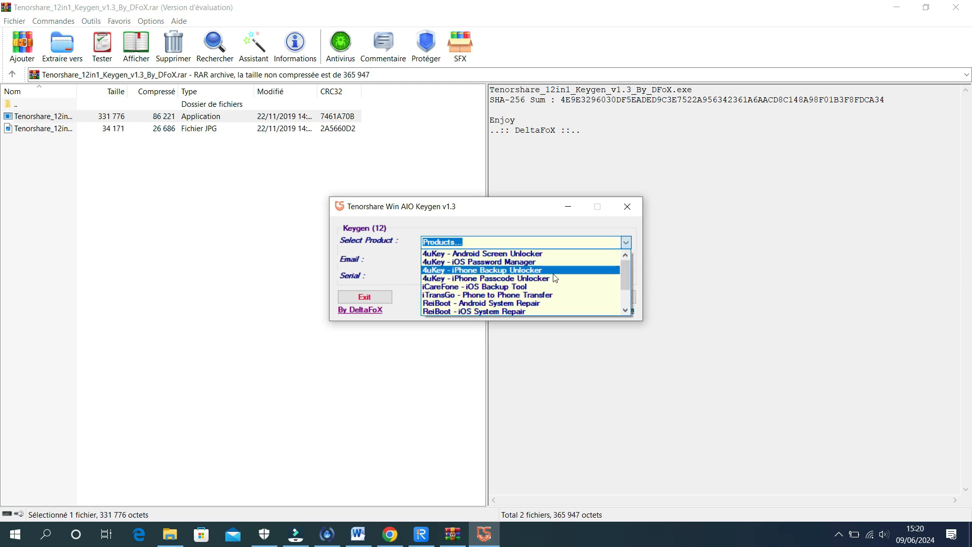
pyautogui.click(485, 312)
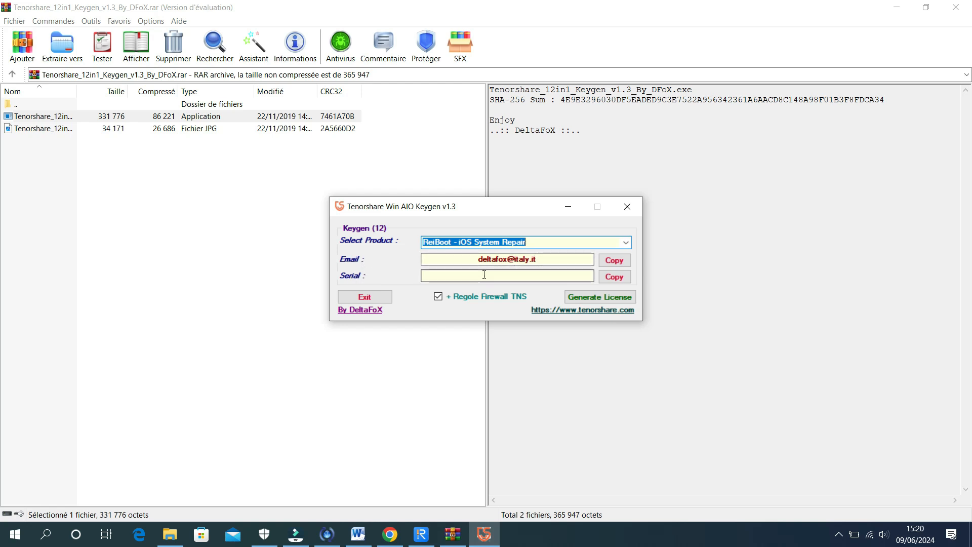
pyautogui.click(600, 298)
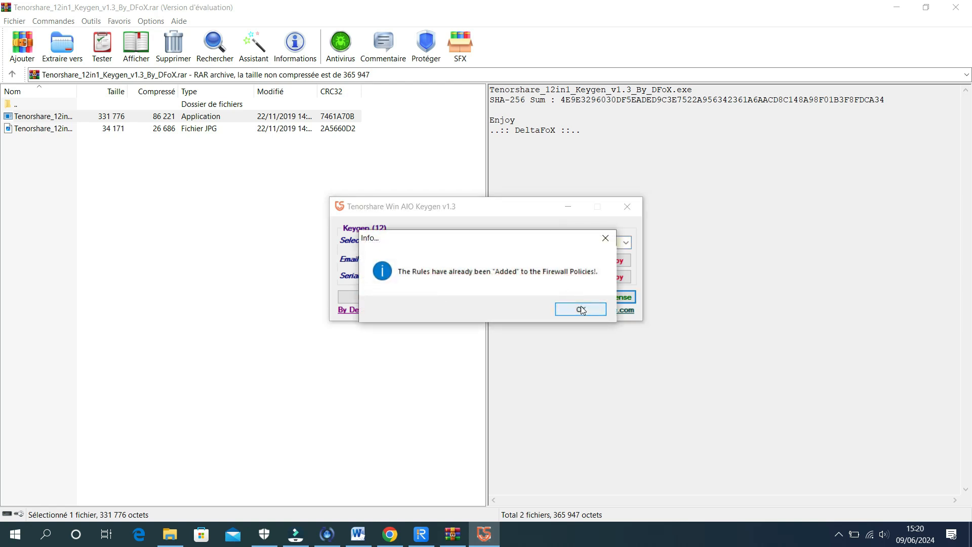
pyautogui.click(581, 310)
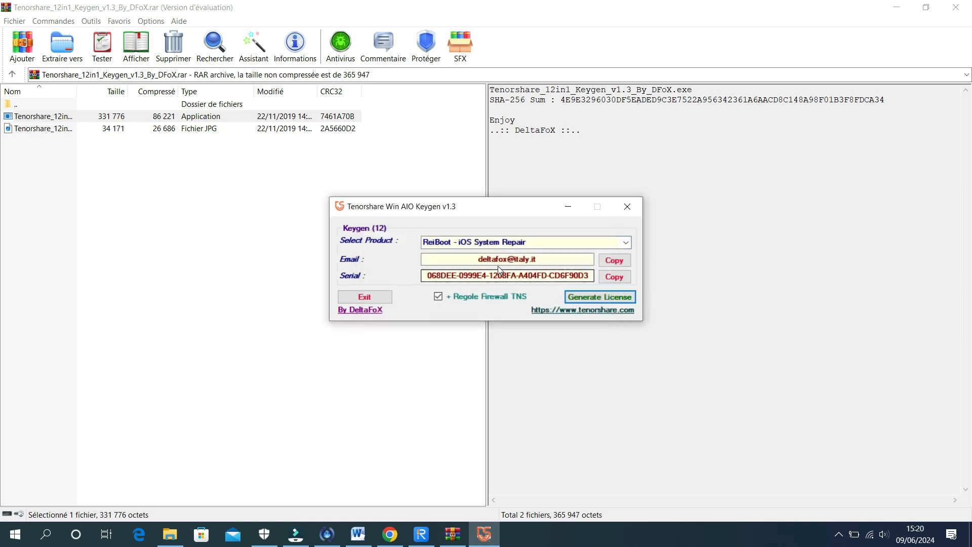
# Step: Copy the generated licence e-mail from the keygen into the e-mail field of ReiBoot's activation form
pyautogui.click(614, 260)
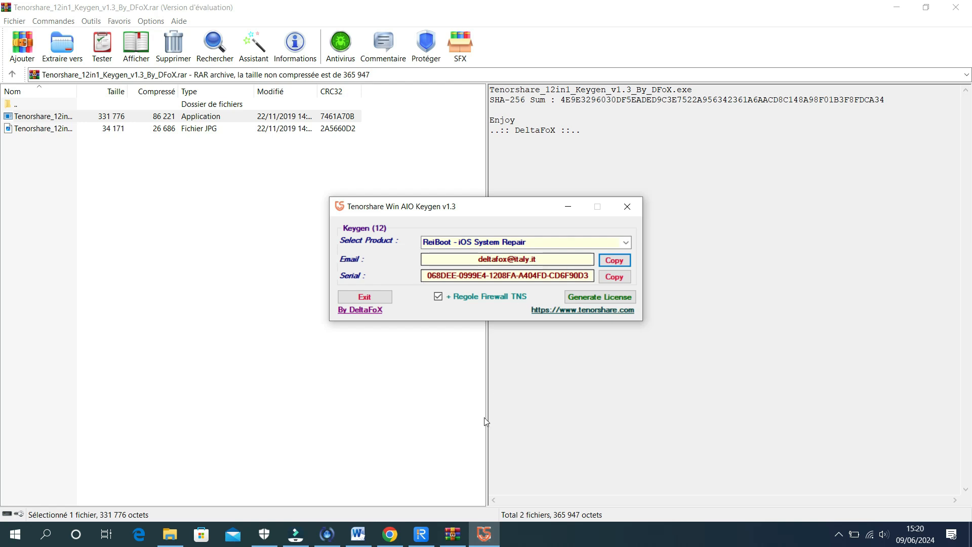
pyautogui.click(420, 534)
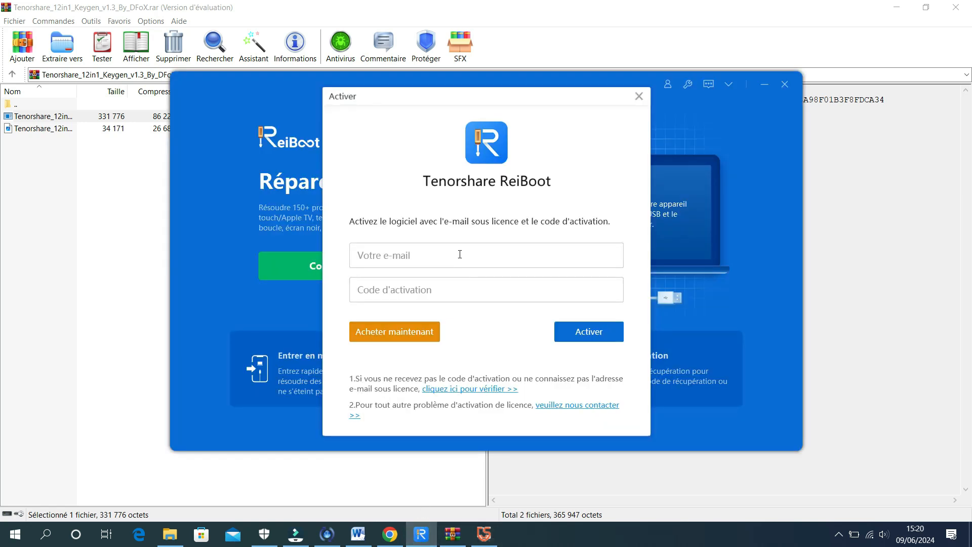
pyautogui.rightClick(458, 256)
pyautogui.click(478, 288)
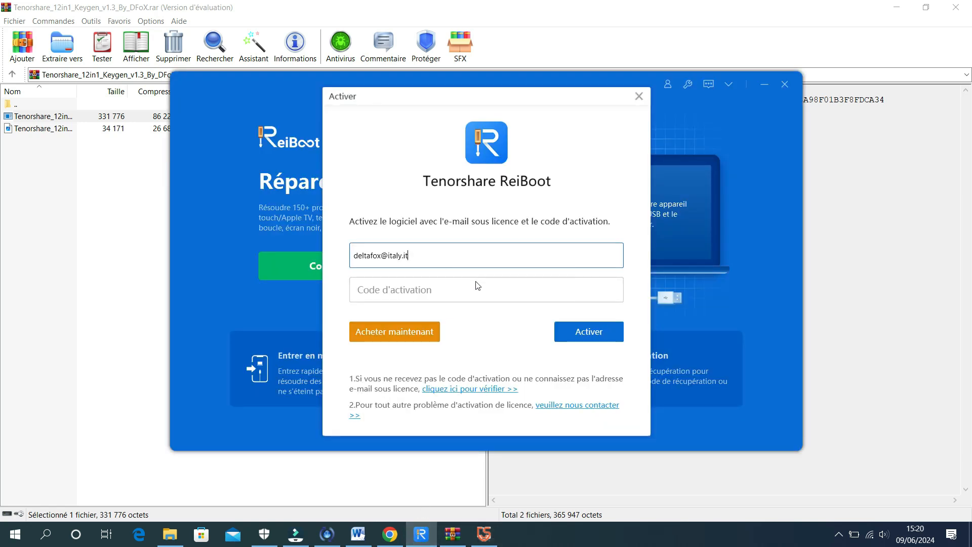
# Step: Copy the generated serial from the keygen into ReiBoot's activation code field, and close the form without submitting it
pyautogui.press('Tab')
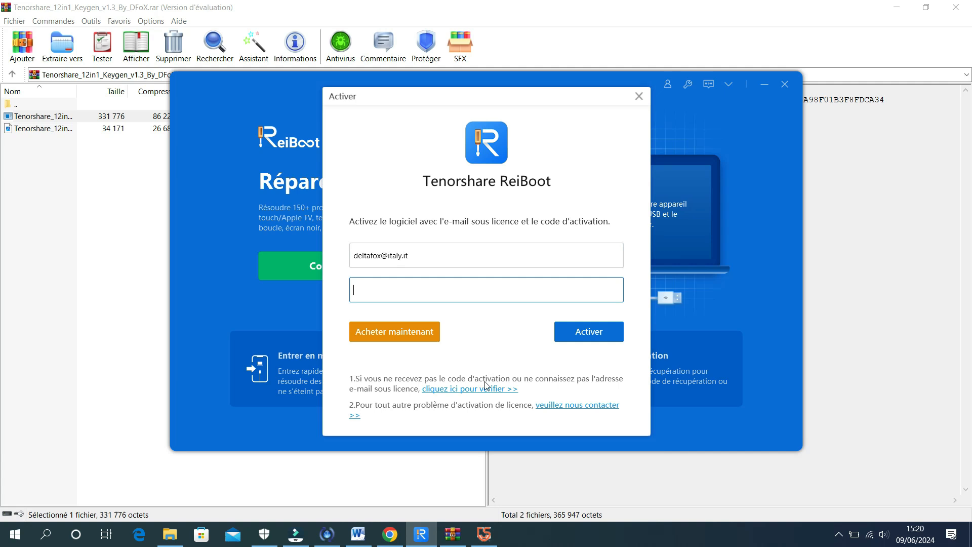
pyautogui.click(484, 534)
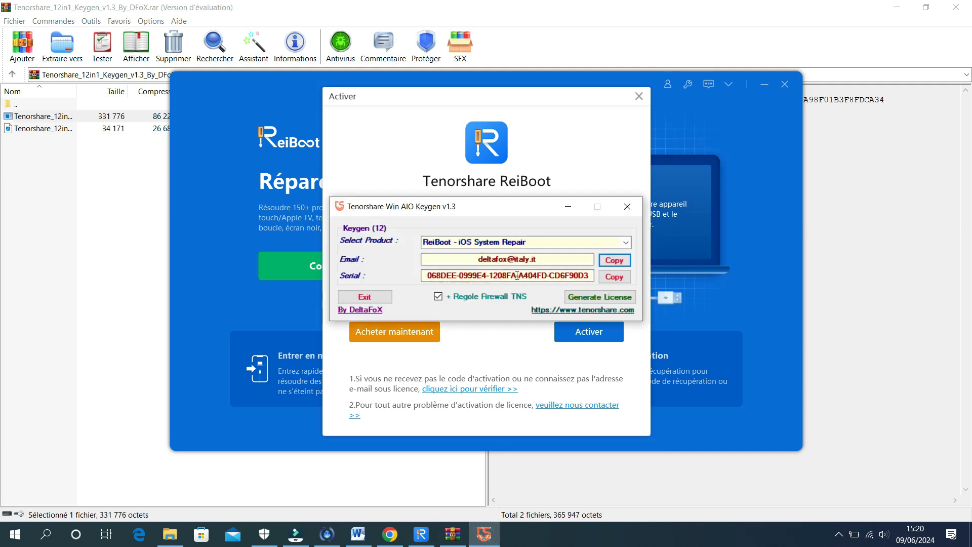
pyautogui.click(615, 277)
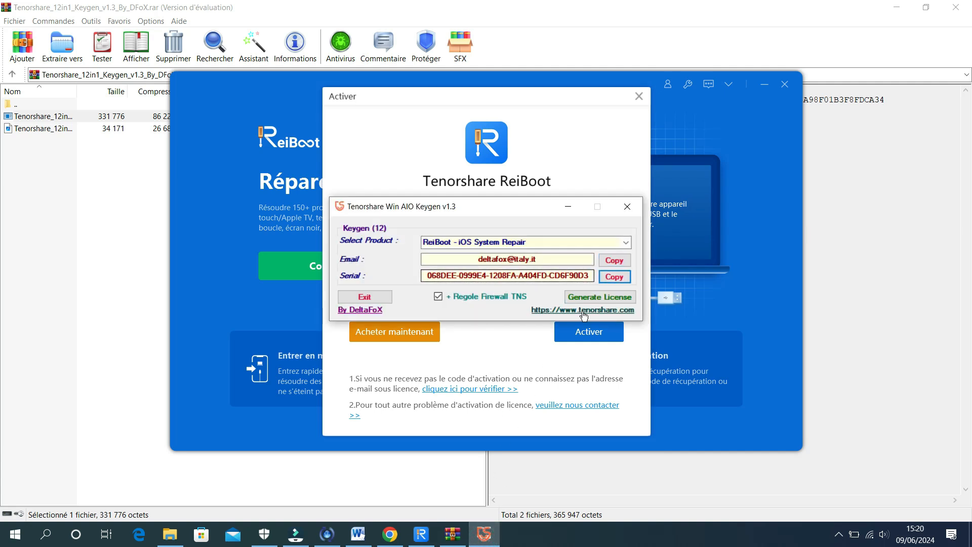
pyautogui.click(420, 535)
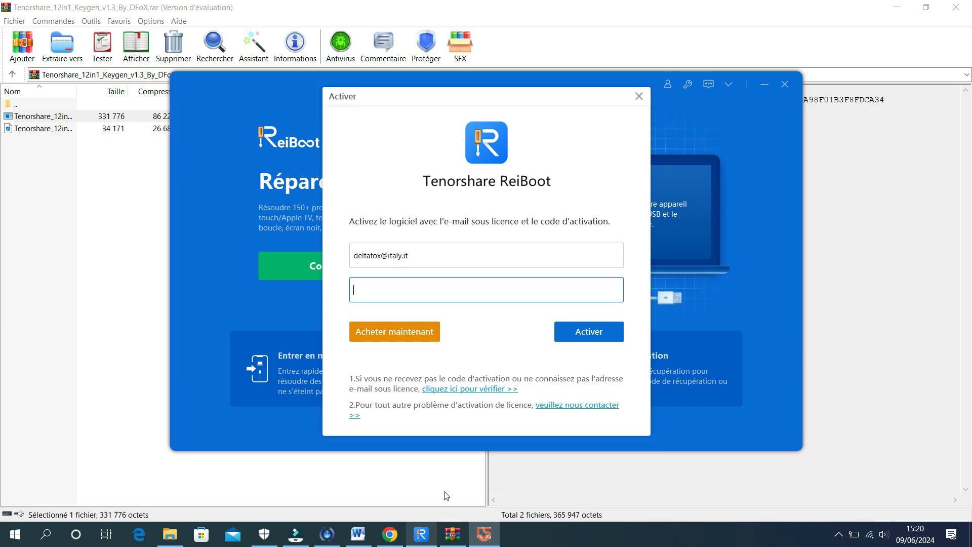
pyautogui.rightClick(419, 296)
pyautogui.click(446, 328)
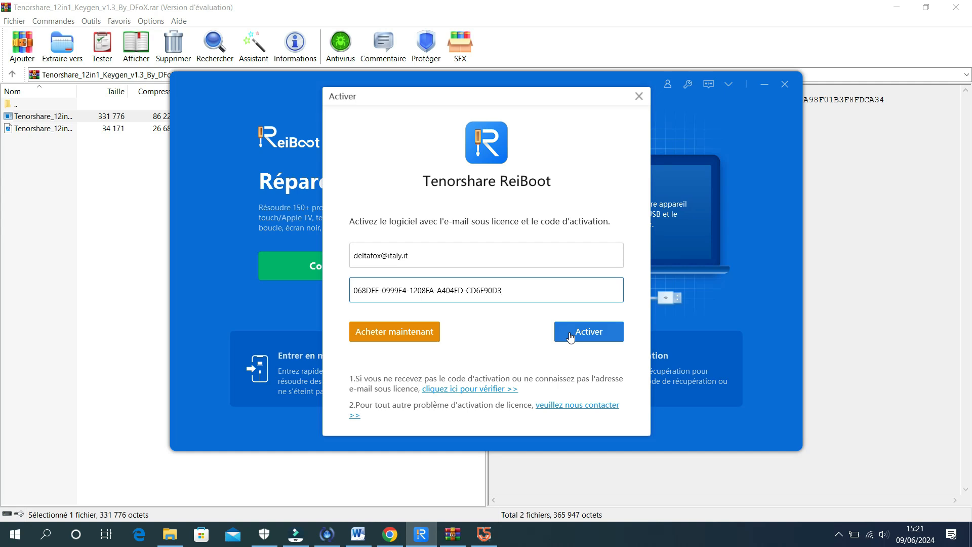
pyautogui.click(638, 96)
# Step: Review ReiBoot's registered licence details, including its validity and the device and computer allowances, and close them
pyautogui.click(665, 86)
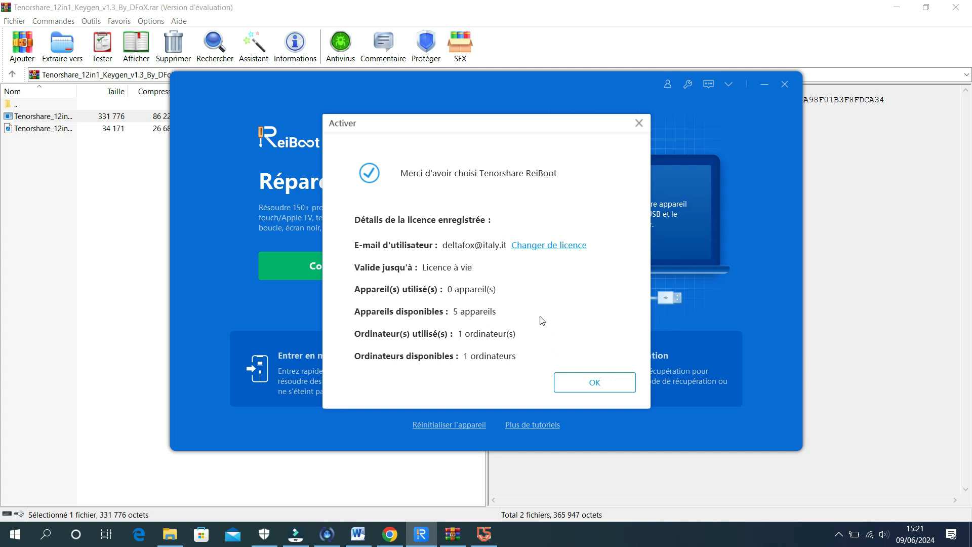
pyautogui.click(390, 529)
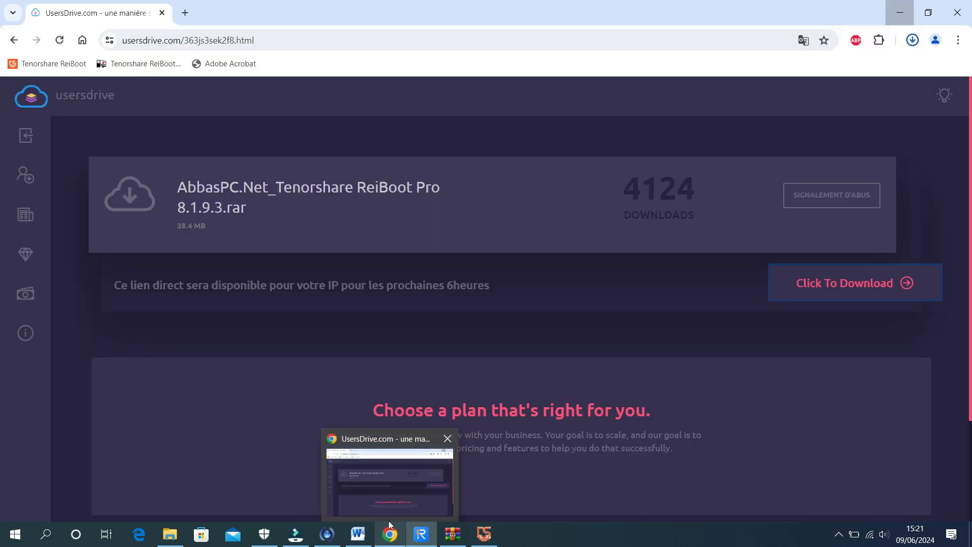
pyautogui.click(422, 533)
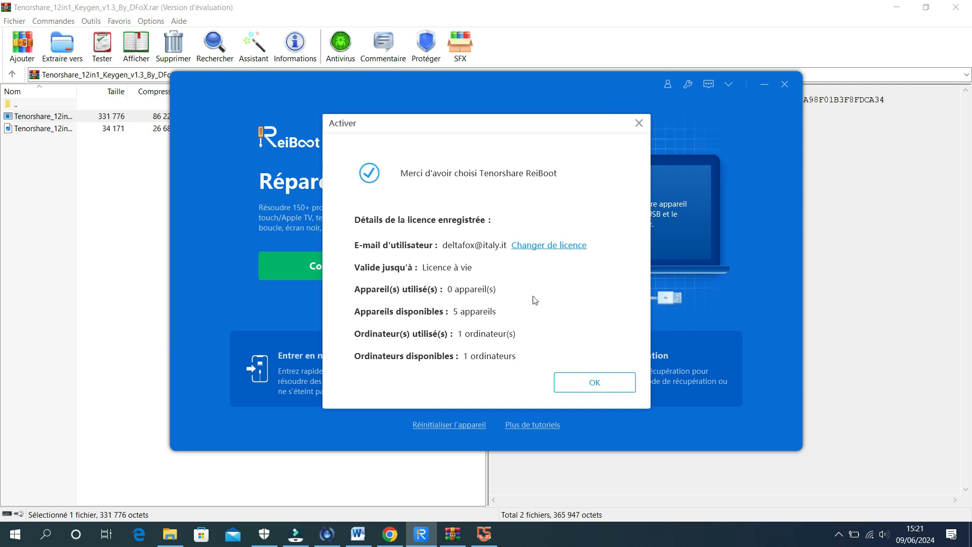
pyautogui.moveTo(600, 131)
pyautogui.mouseDown()
pyautogui.moveTo(615, 147)
pyautogui.moveTo(605, 133)
pyautogui.mouseUp()
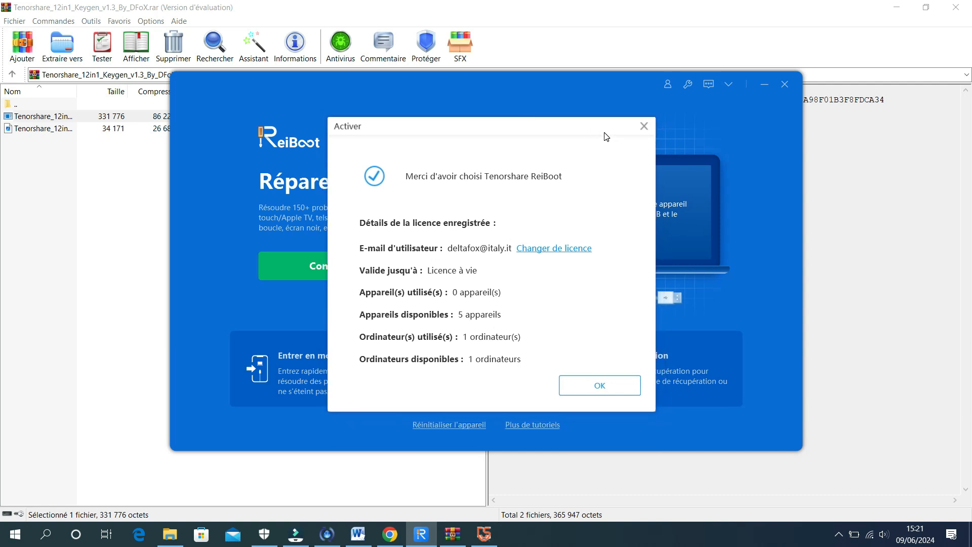
pyautogui.click(644, 126)
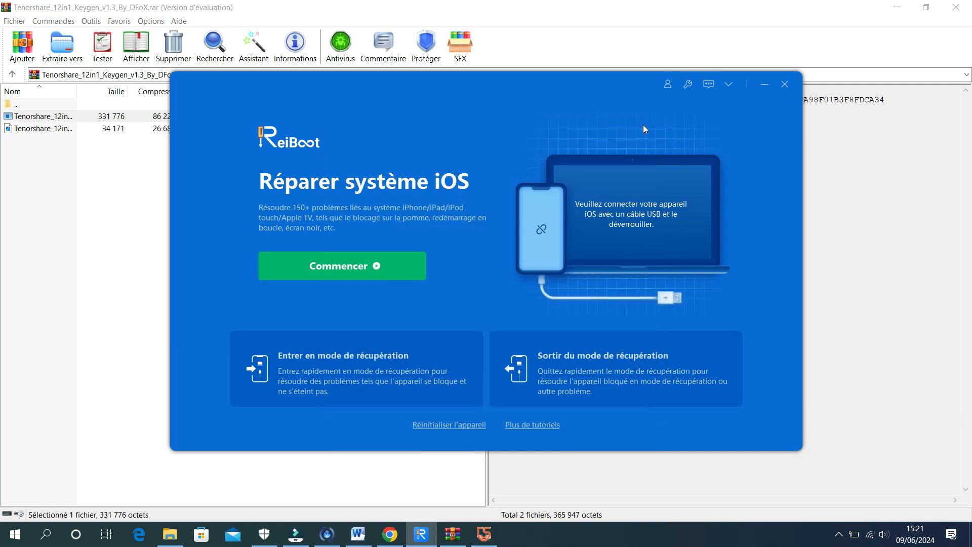